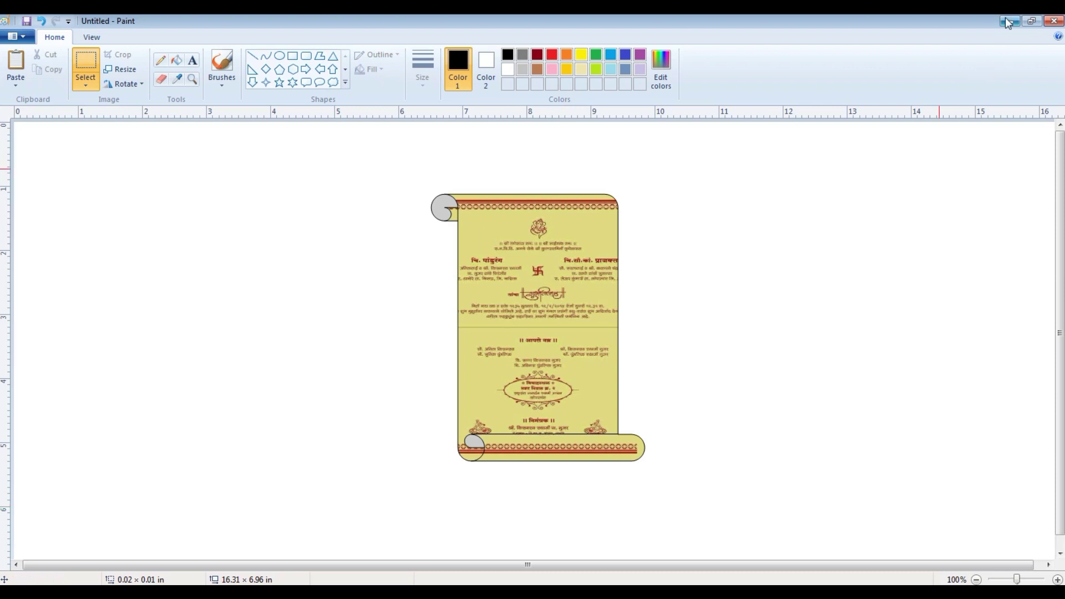
Switch to the blank Word document and open the Shapes gallery on the Insert tab.
{"action": "left_click", "coordinate": [1005, 17]}
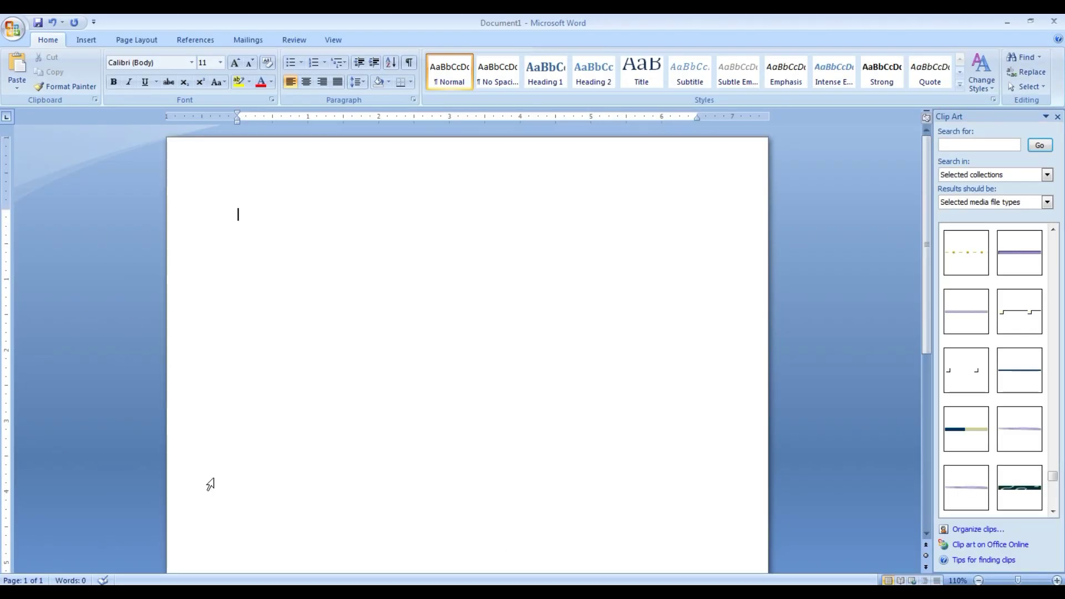
{"action": "left_click", "coordinate": [86, 41]}
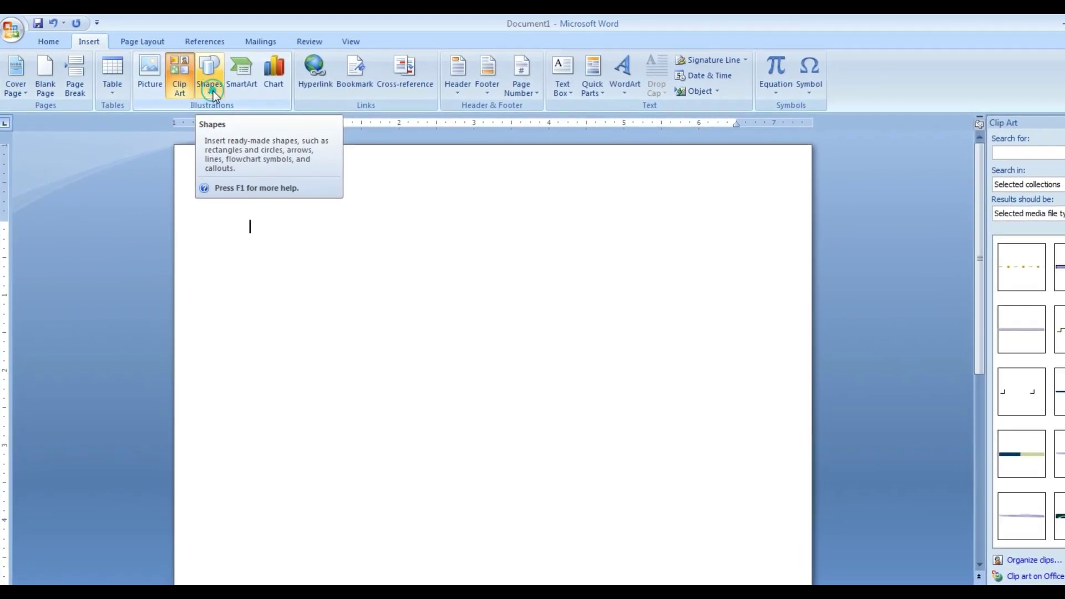
{"action": "left_click", "coordinate": [213, 91]}
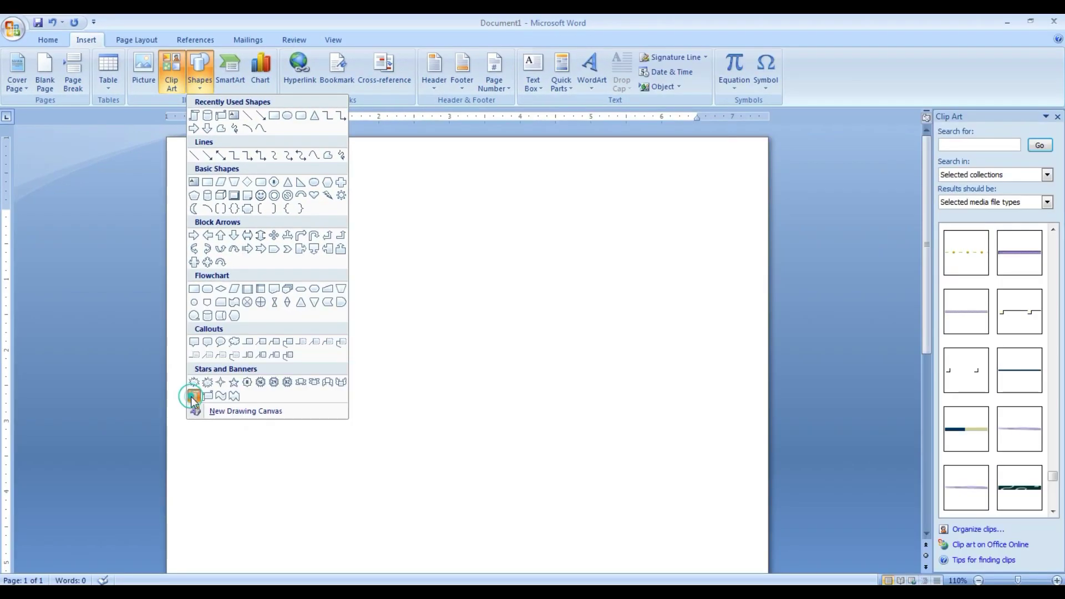
Draw a Vertical Scroll about 4.58" by 3.93" and rotate it roughly 180°.
{"action": "left_click", "coordinate": [215, 439]}
{"action": "mouse_move", "coordinate": [318, 178]}
{"action": "left_mouse_down"}
{"action": "mouse_move", "coordinate": [578, 502]}
{"action": "mouse_move", "coordinate": [597, 505]}
{"action": "left_mouse_up"}
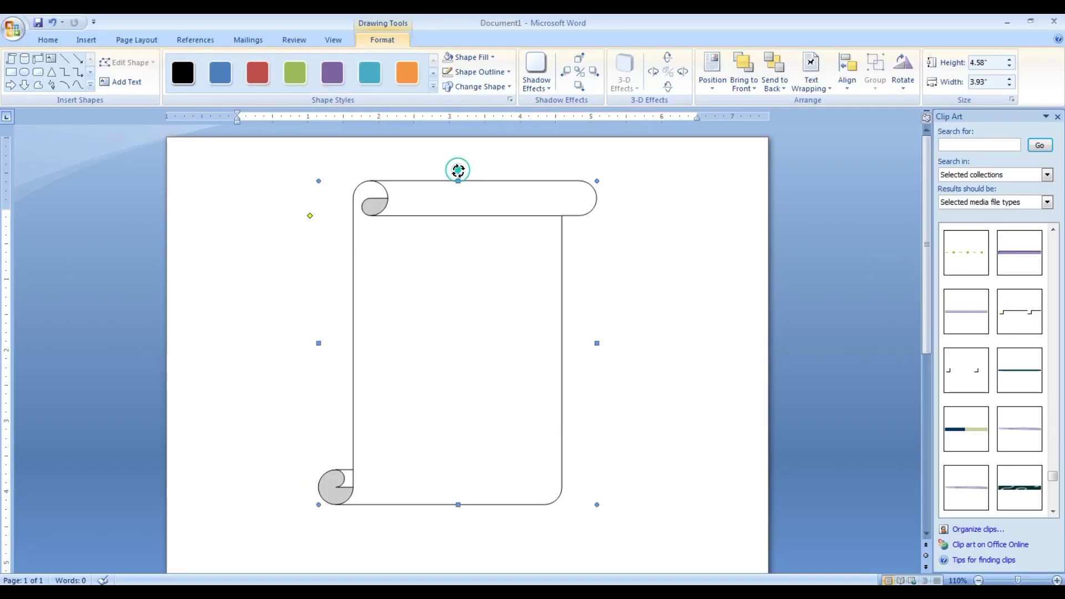
{"action": "left_click_drag", "start_coordinate": [458, 168], "coordinate": [400, 482]}
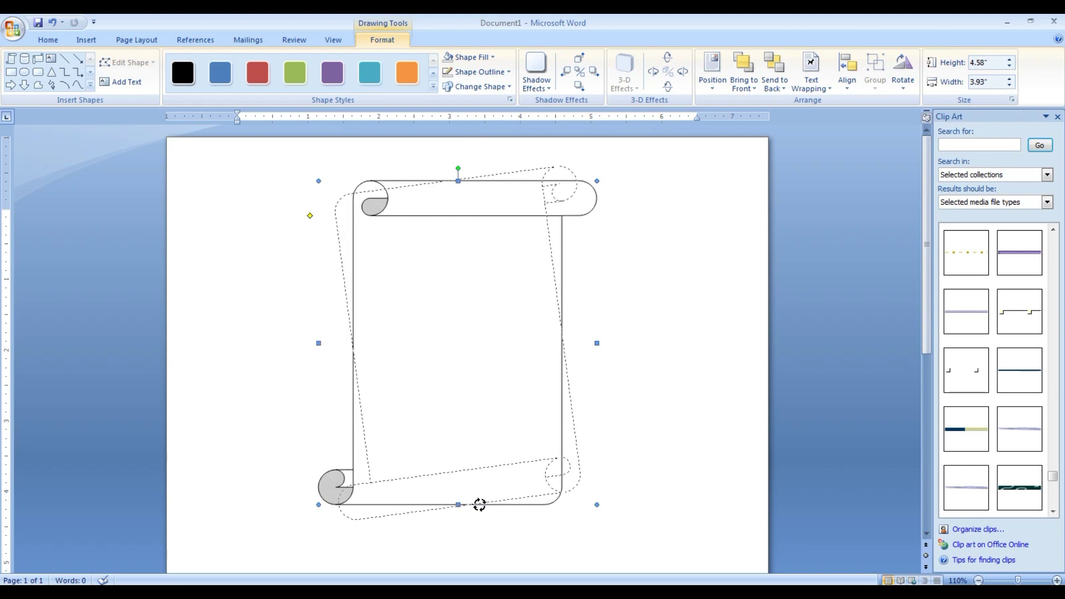
{"action": "mouse_move", "coordinate": [401, 481]}
{"action": "left_mouse_down"}
{"action": "mouse_move", "coordinate": [469, 506]}
{"action": "mouse_move", "coordinate": [446, 522]}
{"action": "left_mouse_up"}
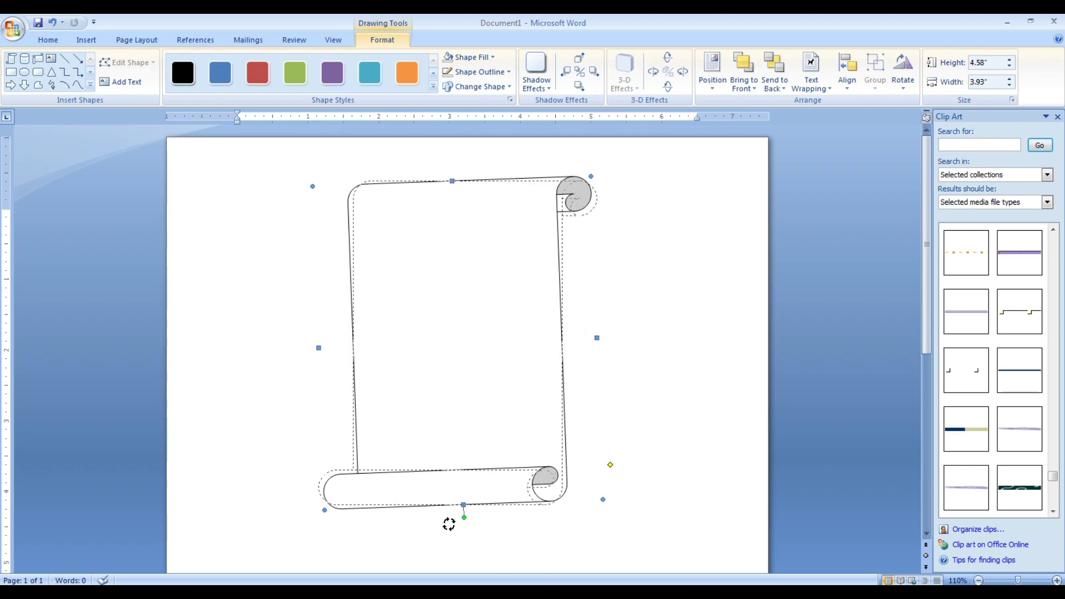
{"action": "left_click_drag", "start_coordinate": [445, 523], "coordinate": [447, 523]}
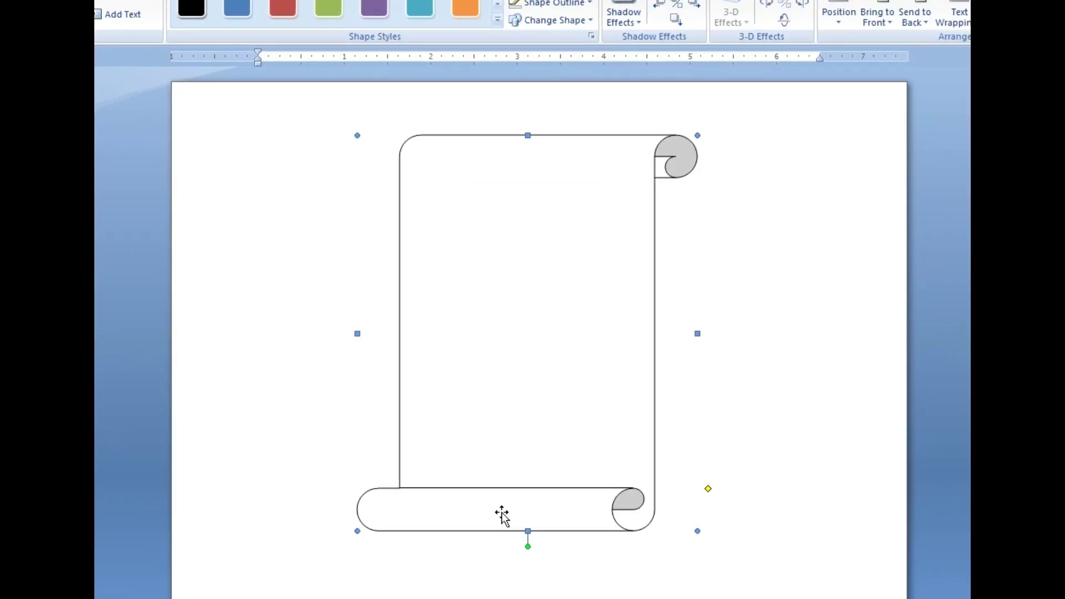
{"action": "right_click", "coordinate": [502, 513]}
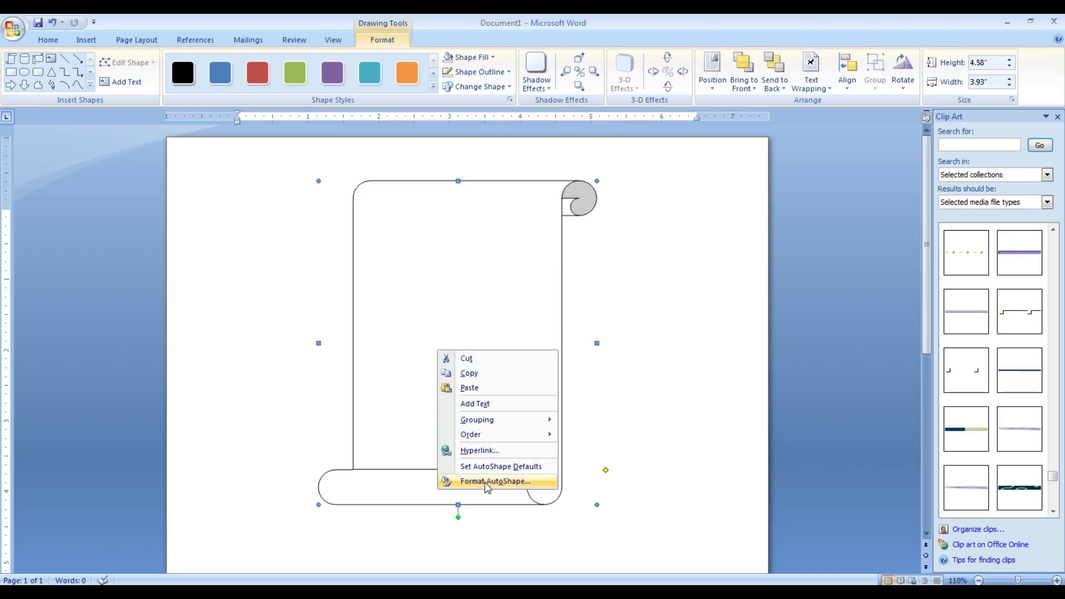
Open Format AutoShape > Fill Effects > Picture to browse for a scroll fill image.
{"action": "left_click", "coordinate": [487, 483]}
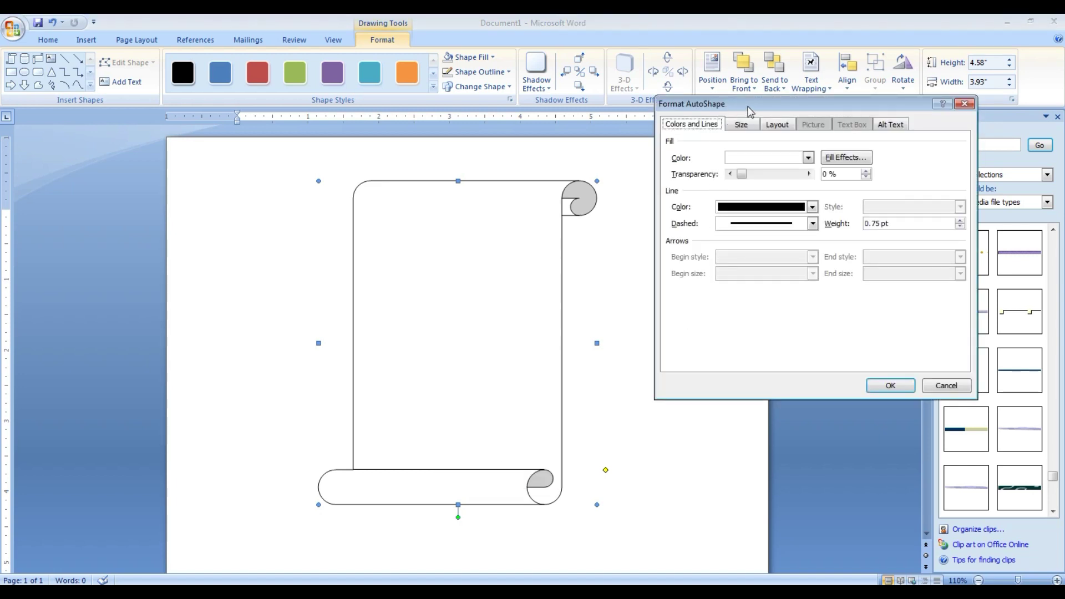
{"action": "left_click_drag", "start_coordinate": [748, 110], "coordinate": [717, 133]}
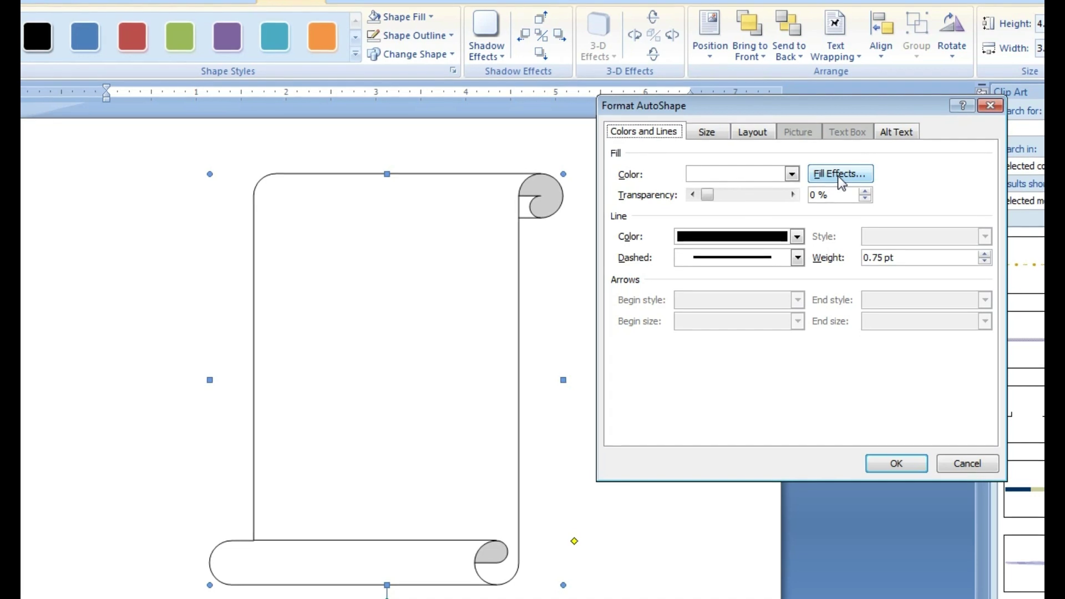
{"action": "left_click", "coordinate": [839, 175]}
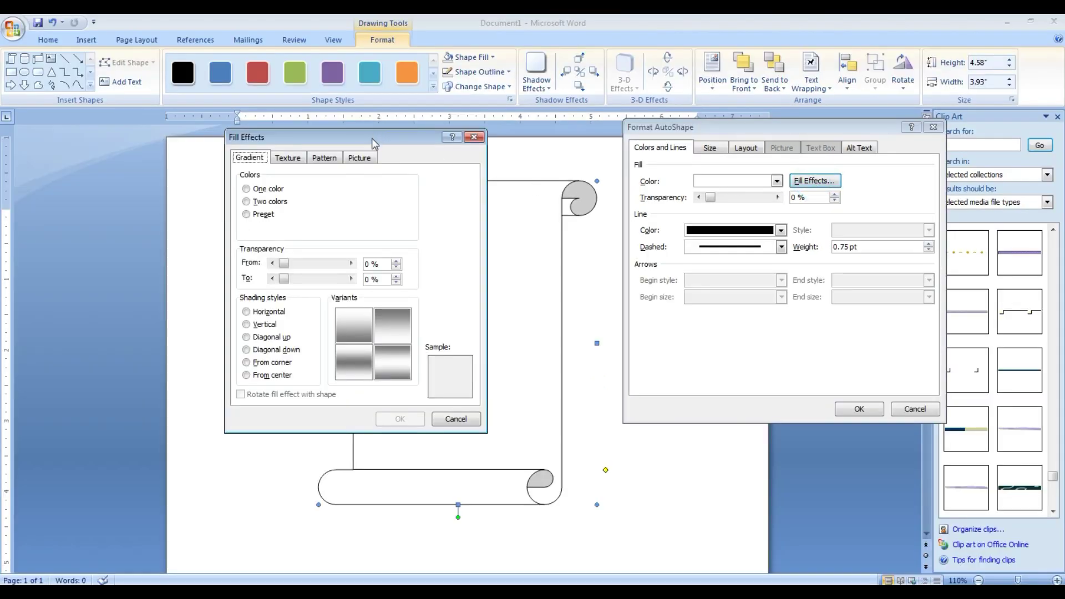
{"action": "left_click_drag", "start_coordinate": [371, 138], "coordinate": [351, 108]}
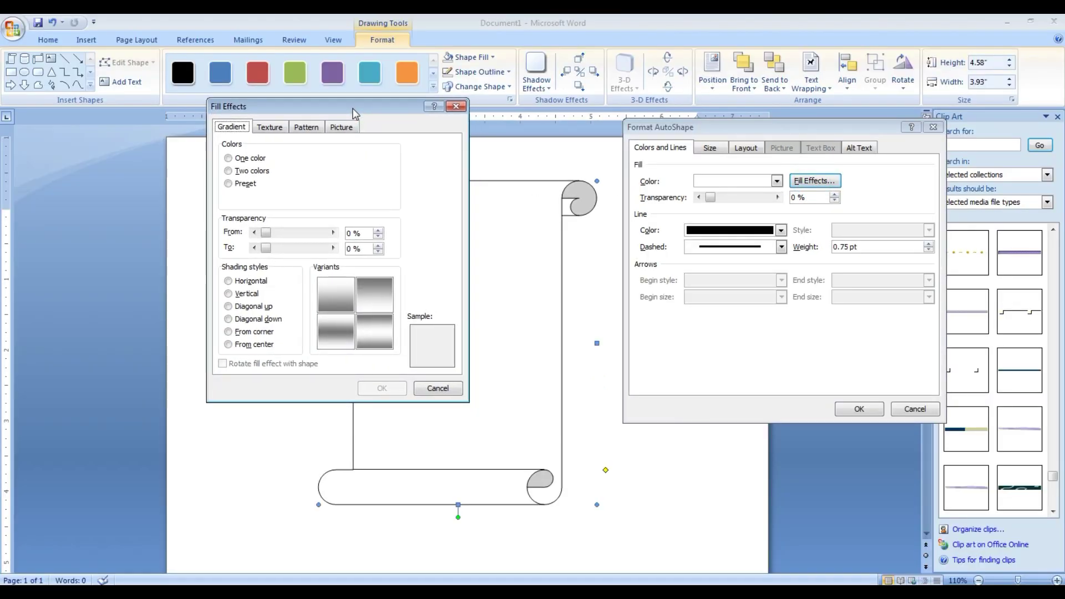
{"action": "left_click", "coordinate": [341, 127]}
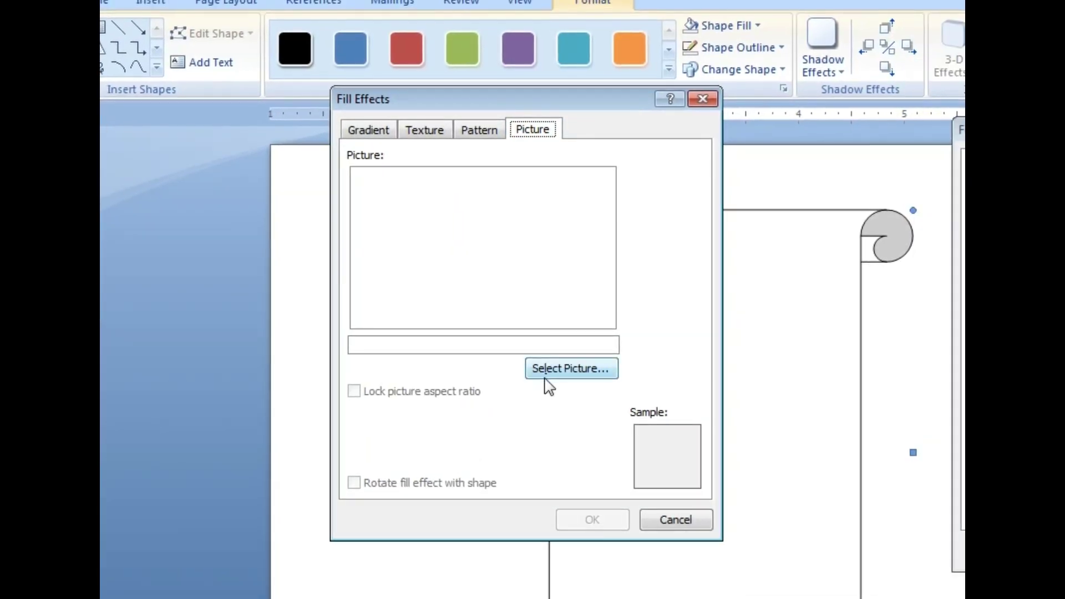
{"action": "left_click", "coordinate": [547, 370]}
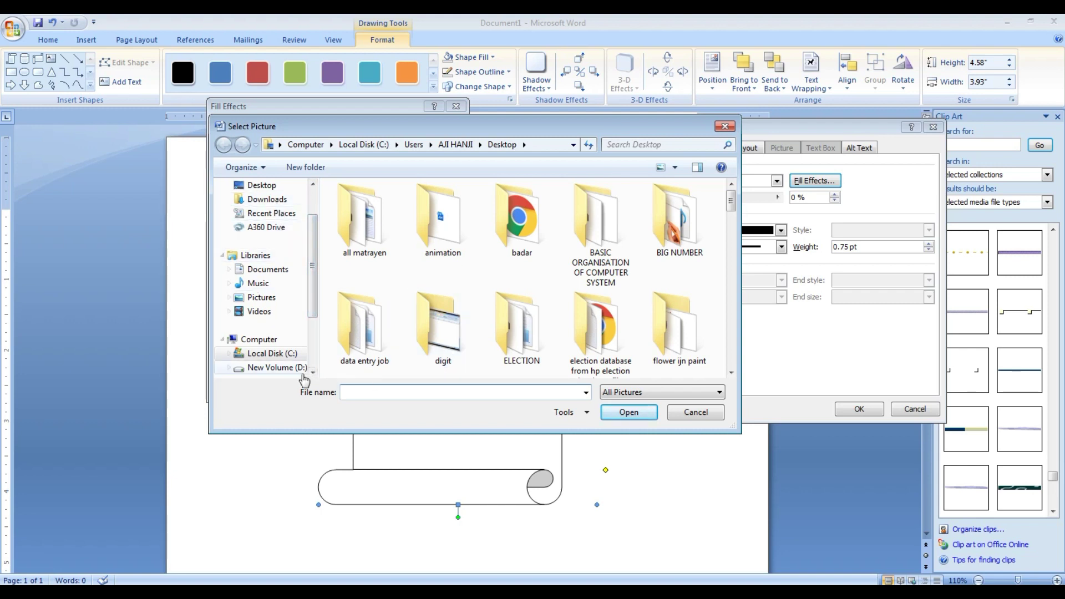
Fill the scroll with the 'WEDDING CARD copy' image from Documents and confirm both dialogs.
{"action": "left_click", "coordinate": [280, 278]}
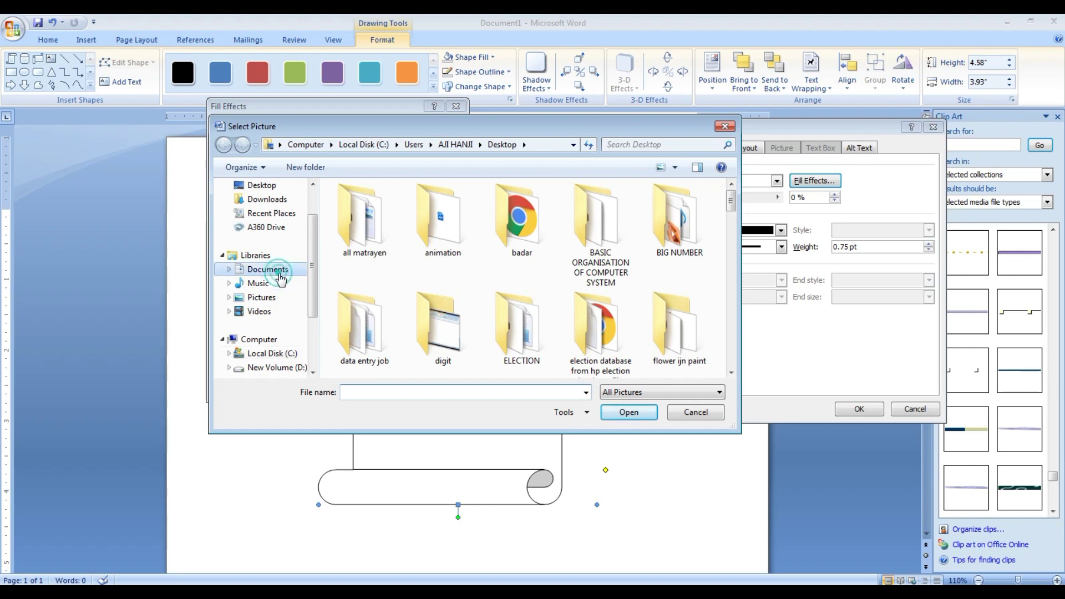
{"action": "left_click", "coordinate": [376, 369]}
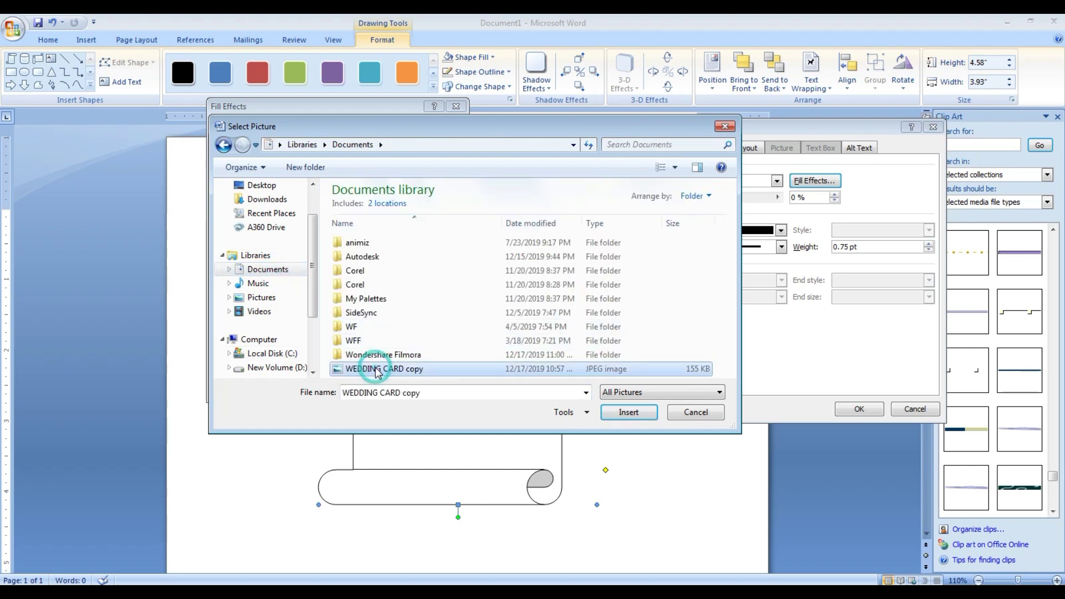
{"action": "left_click", "coordinate": [625, 417]}
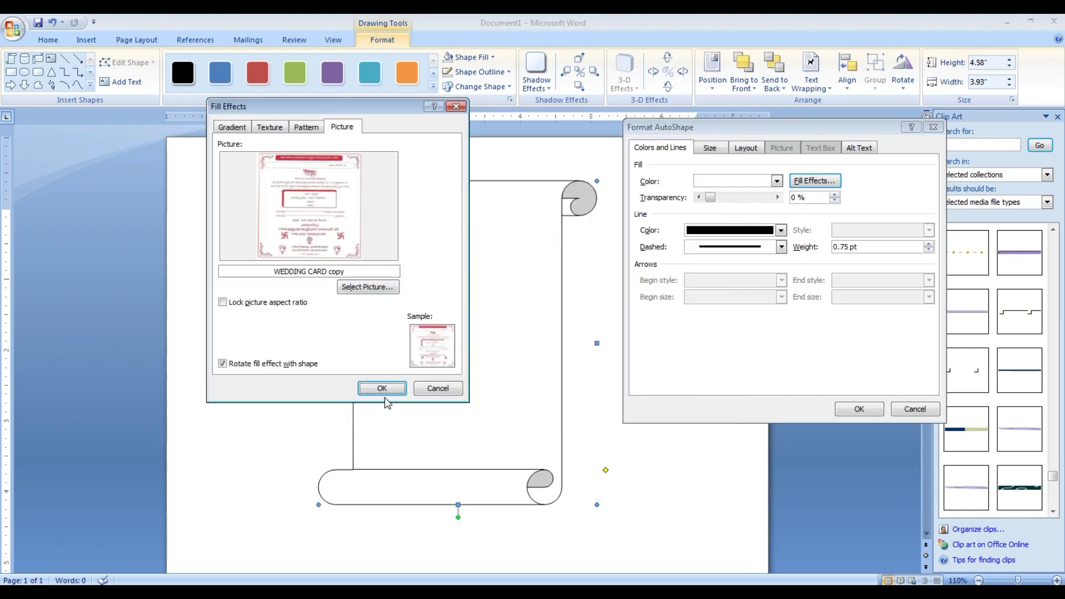
{"action": "left_click", "coordinate": [382, 389]}
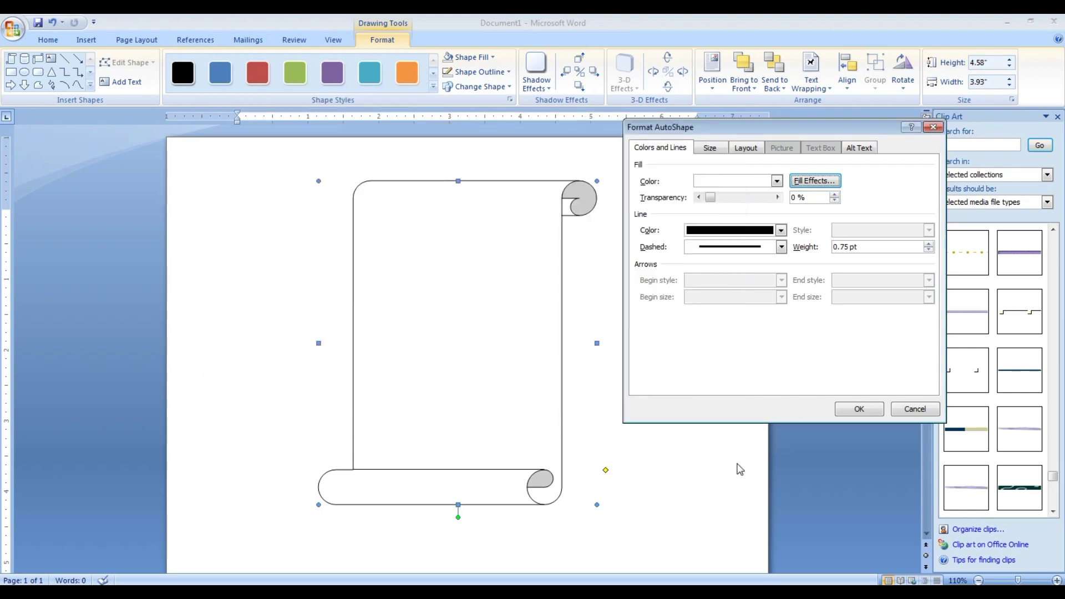
{"action": "left_click", "coordinate": [859, 409]}
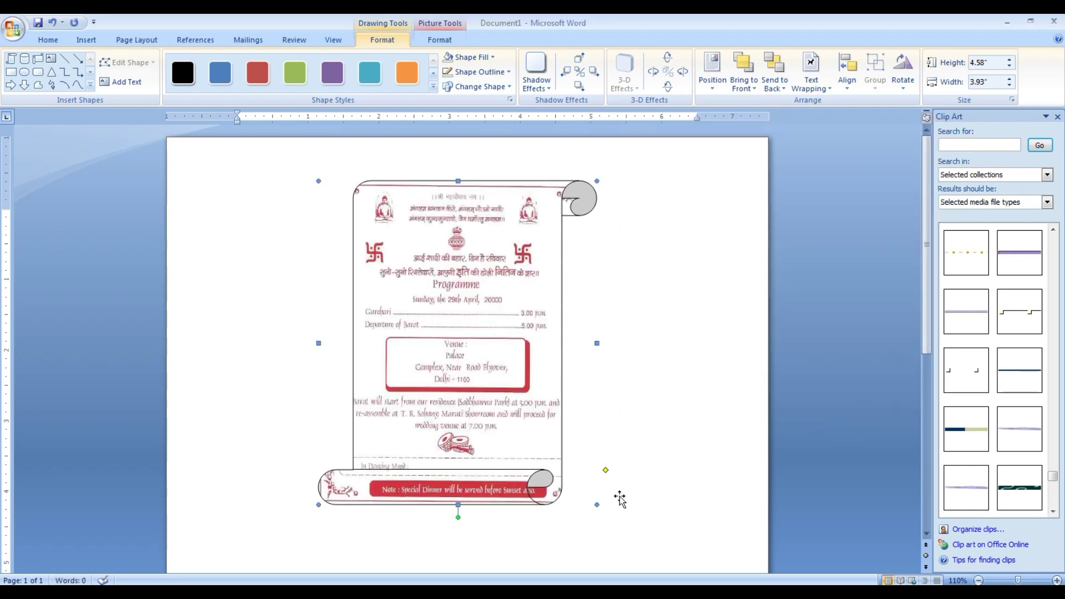
Enlarge the picture-filled scroll to 5.57" by 4.83" and copy it.
{"action": "left_click_drag", "start_coordinate": [598, 505], "coordinate": [663, 505]}
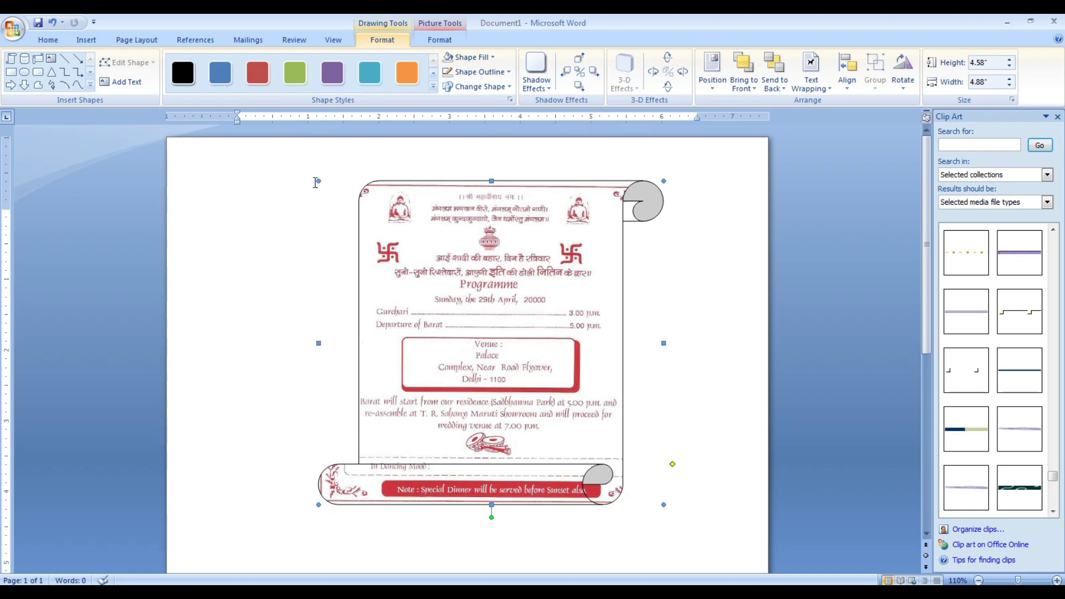
{"action": "left_click_drag", "start_coordinate": [317, 180], "coordinate": [269, 162]}
{"action": "left_click", "coordinate": [678, 407]}
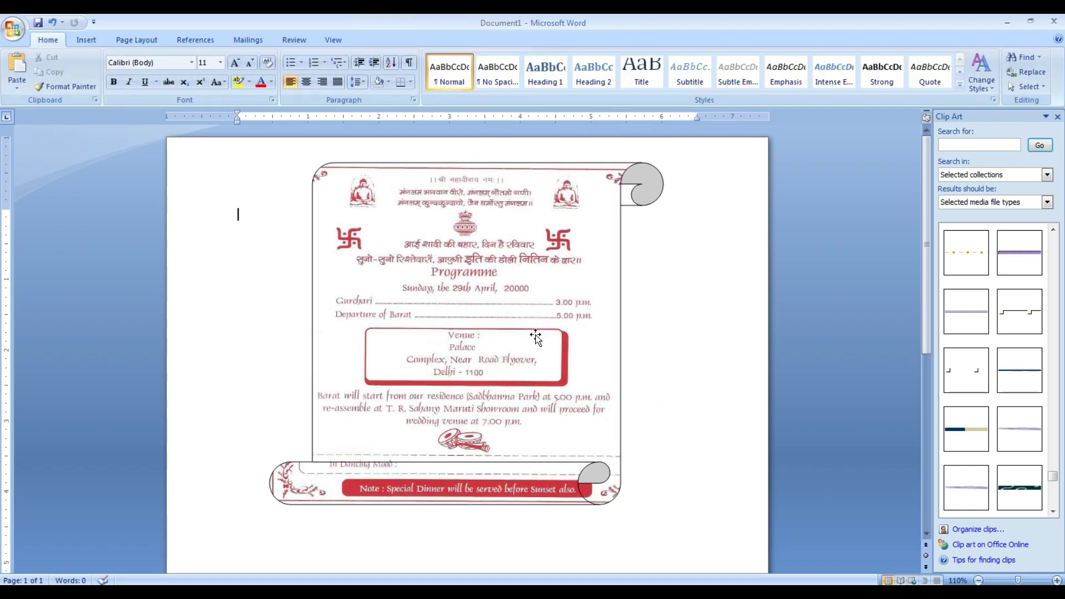
{"action": "right_click", "coordinate": [493, 265]}
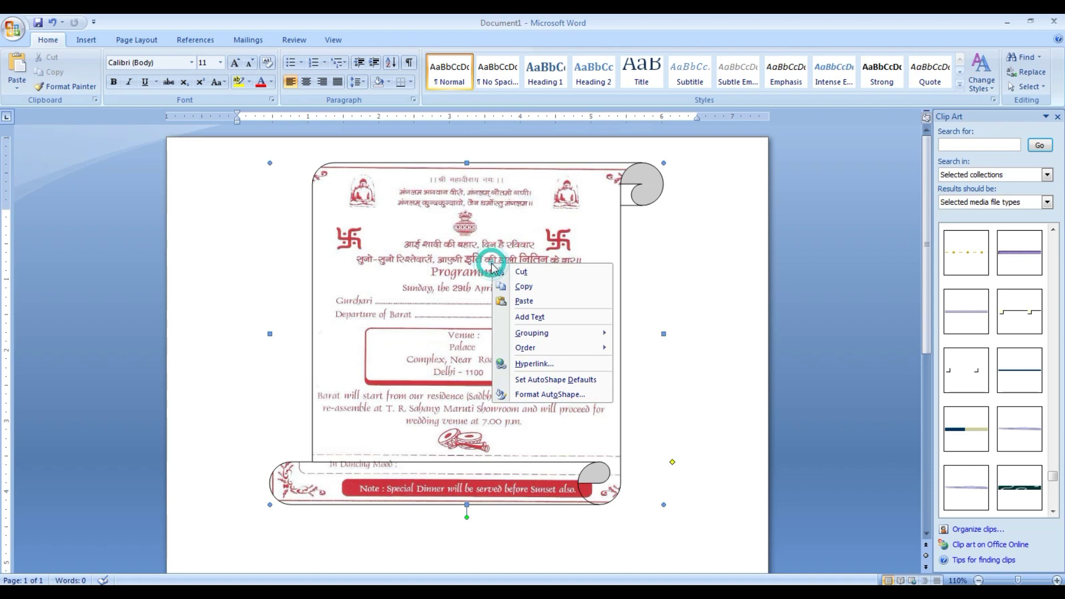
{"action": "left_click", "coordinate": [524, 287]}
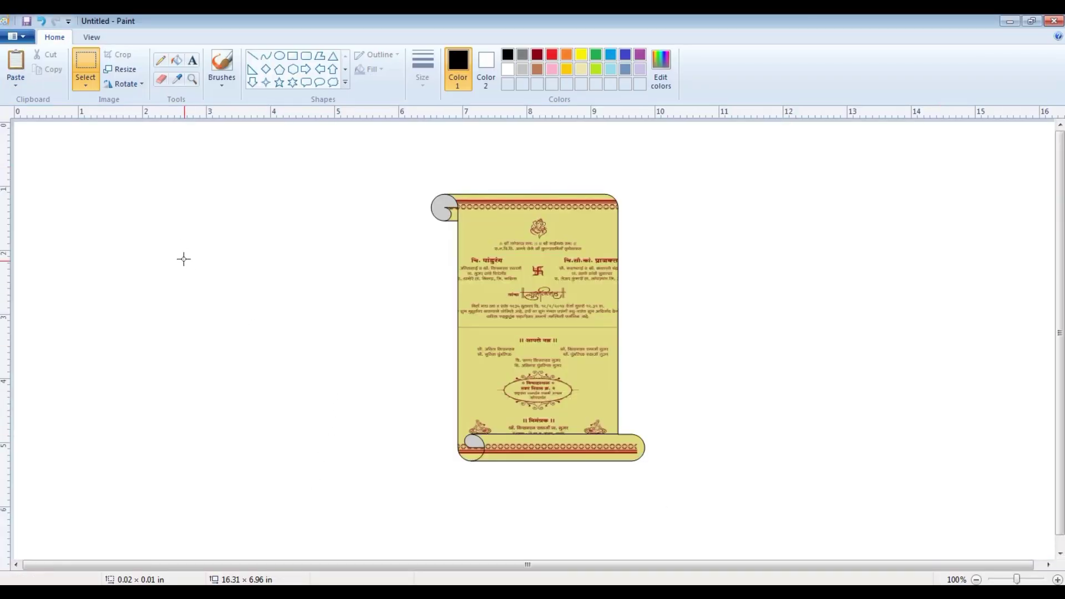
Paste the invitation scroll into Paint and place it left of the yellow card.
{"action": "right_click", "coordinate": [129, 173]}
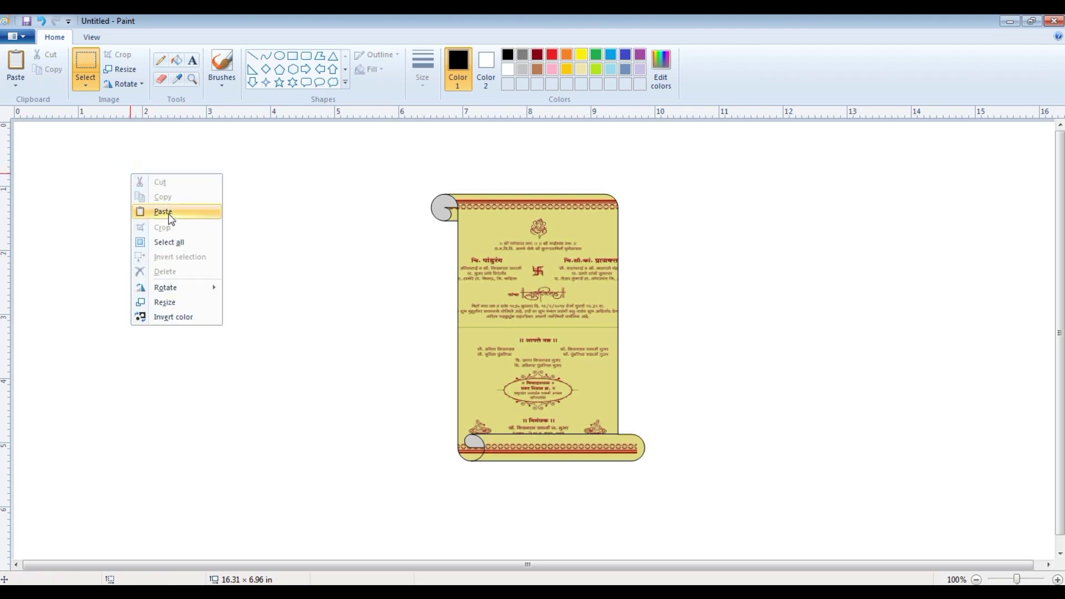
{"action": "left_click", "coordinate": [166, 213]}
{"action": "left_click_drag", "start_coordinate": [206, 241], "coordinate": [252, 293]}
{"action": "left_click", "coordinate": [684, 306]}
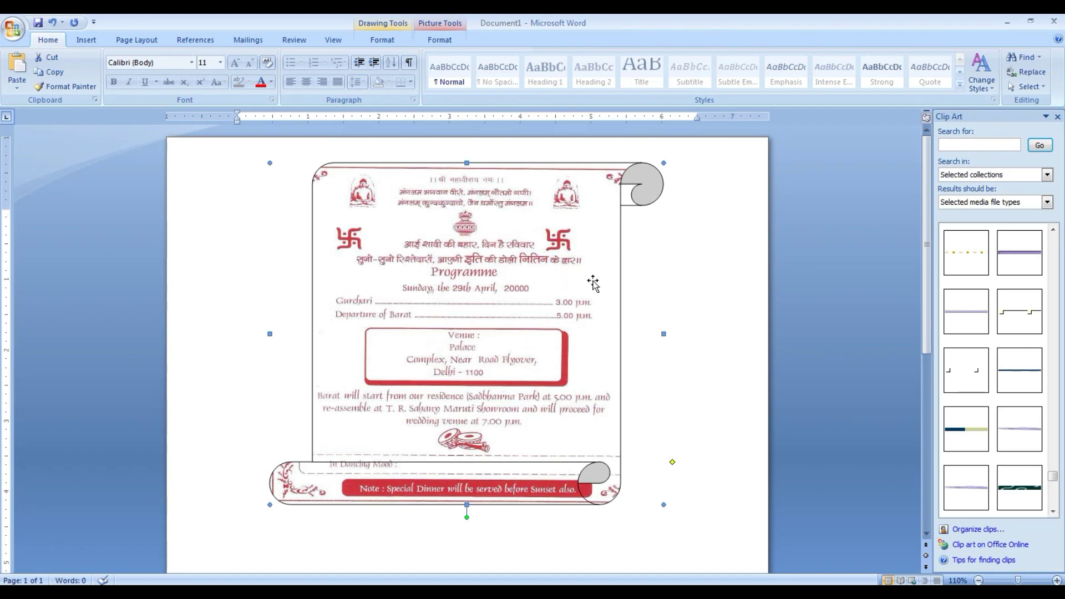
Give the scroll's outline a 3 pt weight.
{"action": "left_click", "coordinate": [439, 40]}
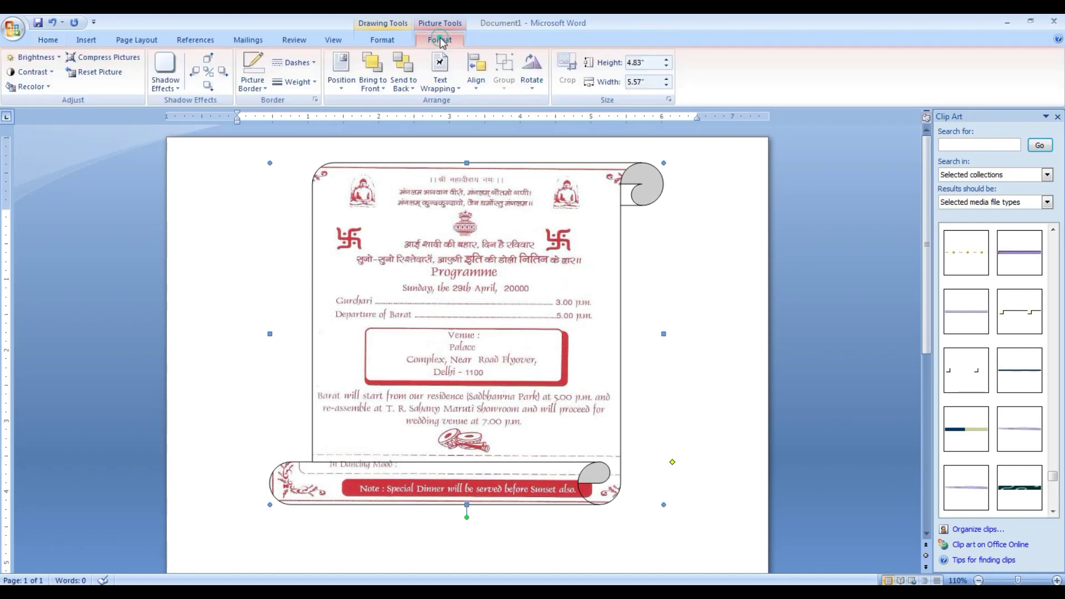
{"action": "left_click", "coordinate": [382, 39]}
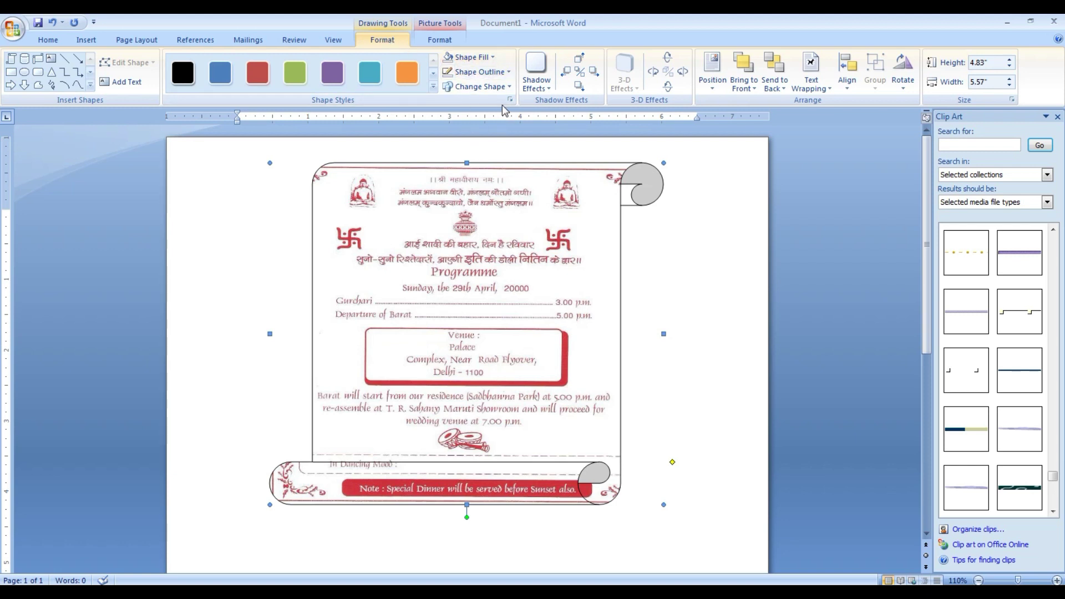
{"action": "left_click", "coordinate": [507, 89]}
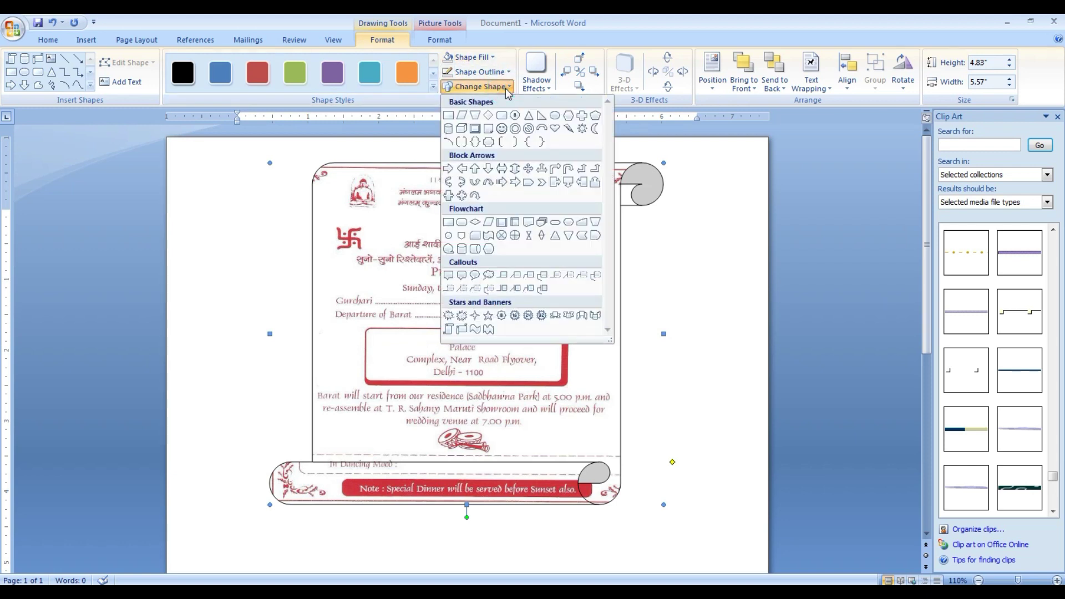
{"action": "left_click", "coordinate": [507, 90]}
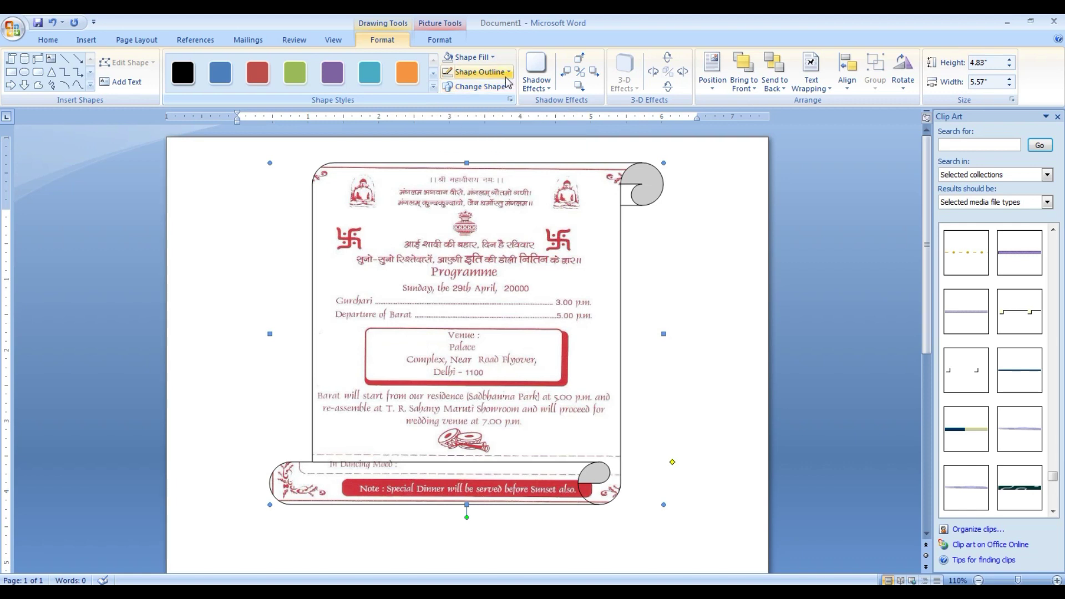
{"action": "left_click", "coordinate": [506, 78]}
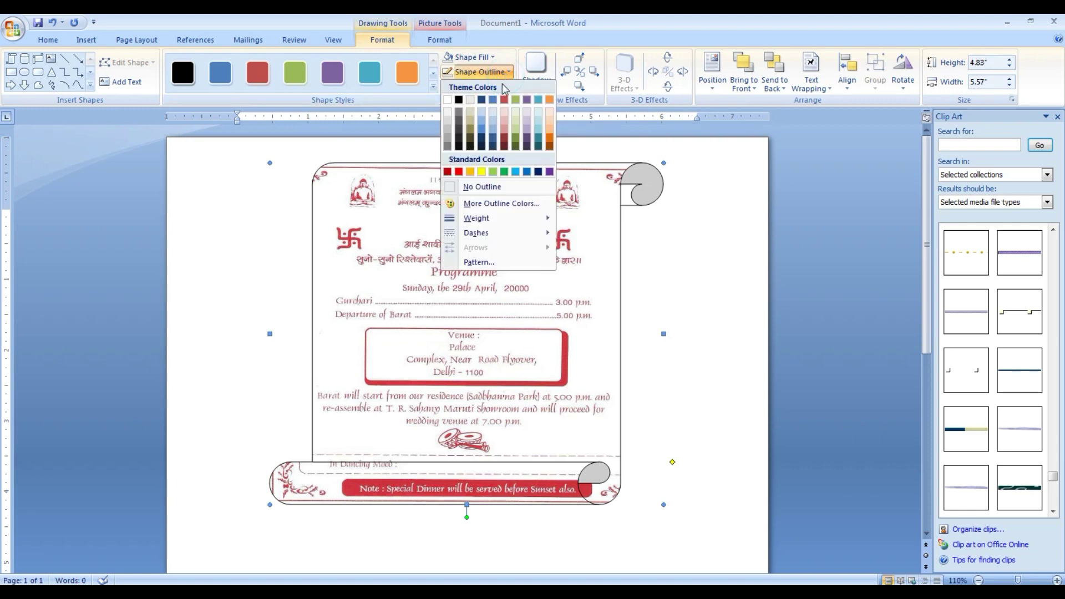
{"action": "mouse_move", "coordinate": [494, 217]}
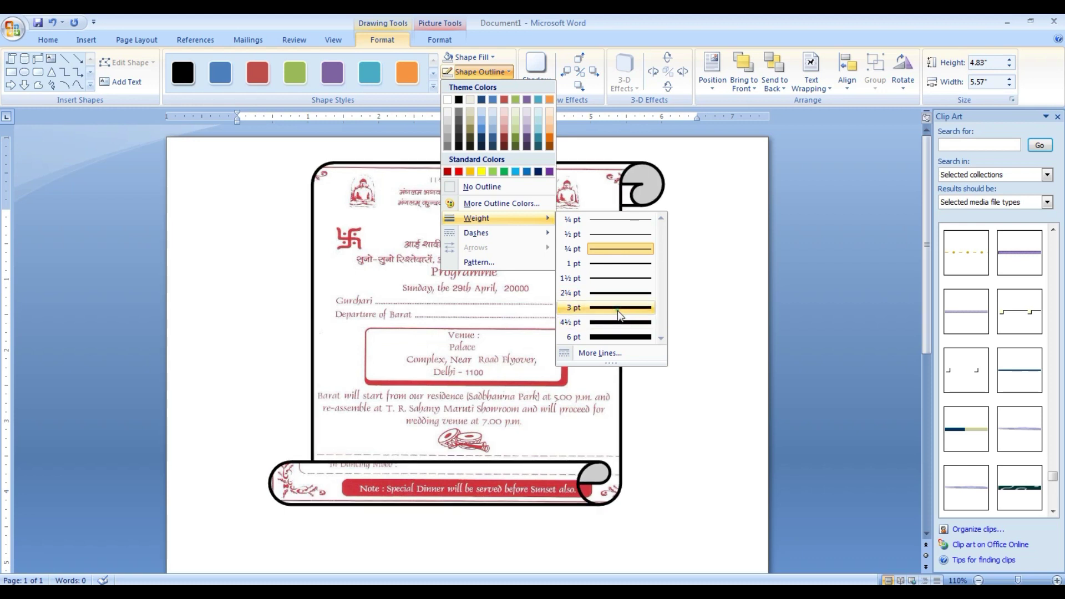
{"action": "left_click", "coordinate": [620, 308]}
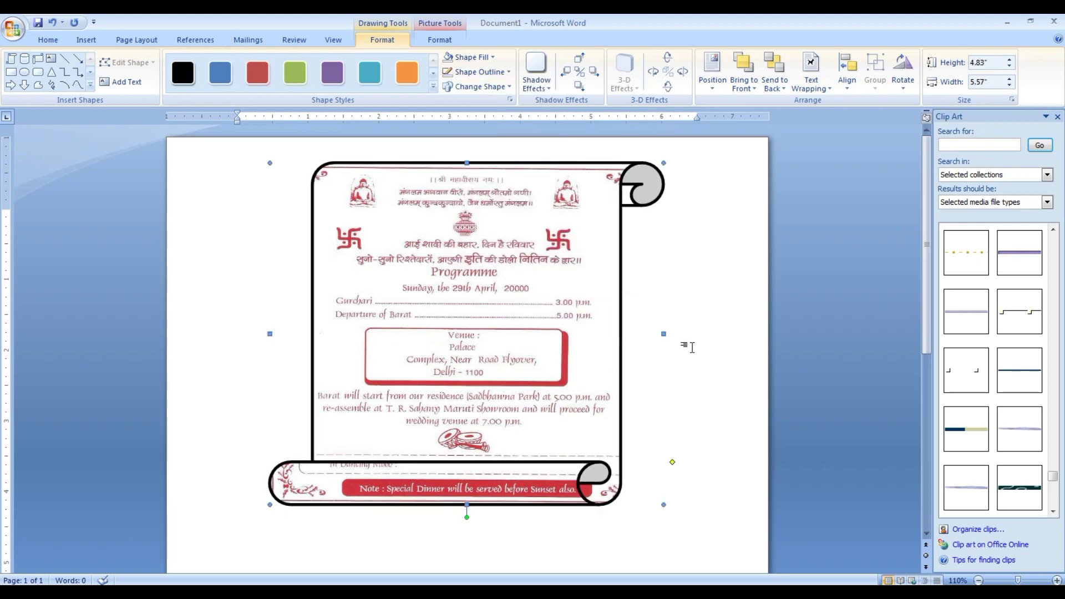
Change the scroll's outline colour to red.
{"action": "left_click", "coordinate": [507, 72]}
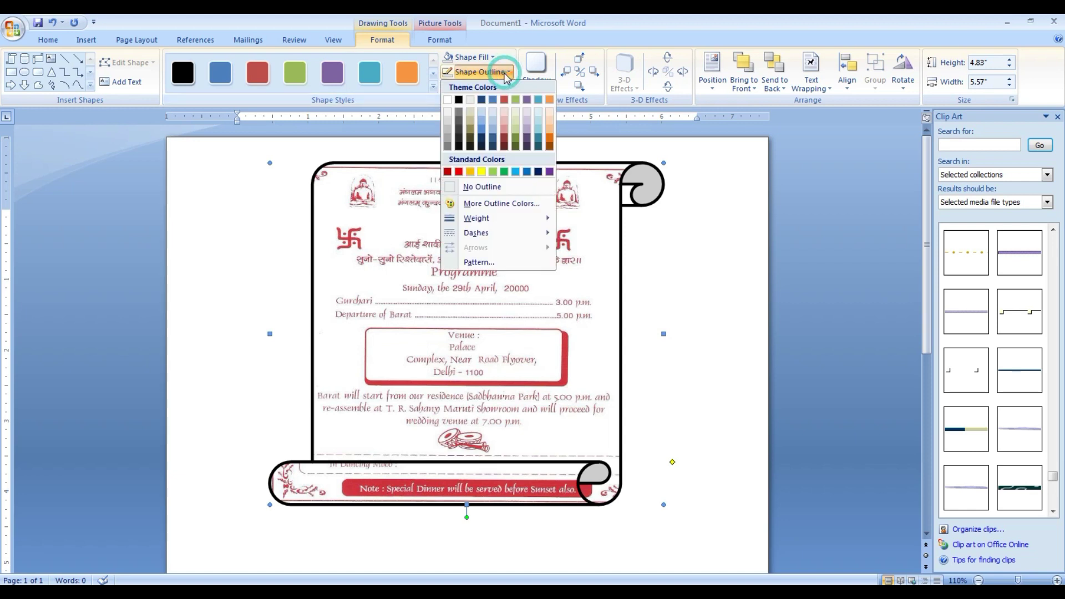
{"action": "left_click", "coordinate": [471, 174]}
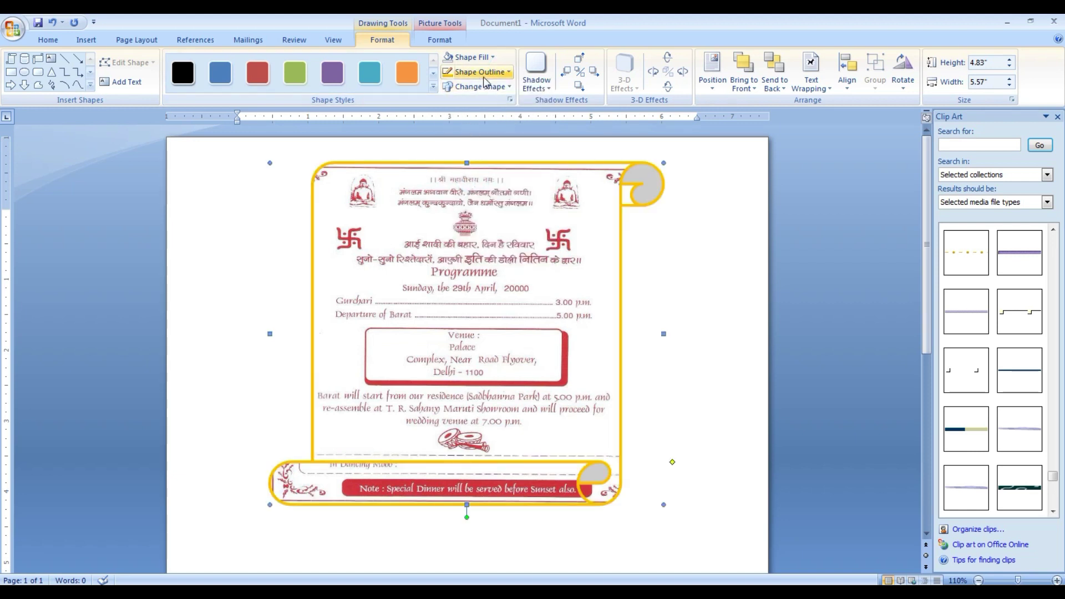
{"action": "left_click", "coordinate": [507, 72]}
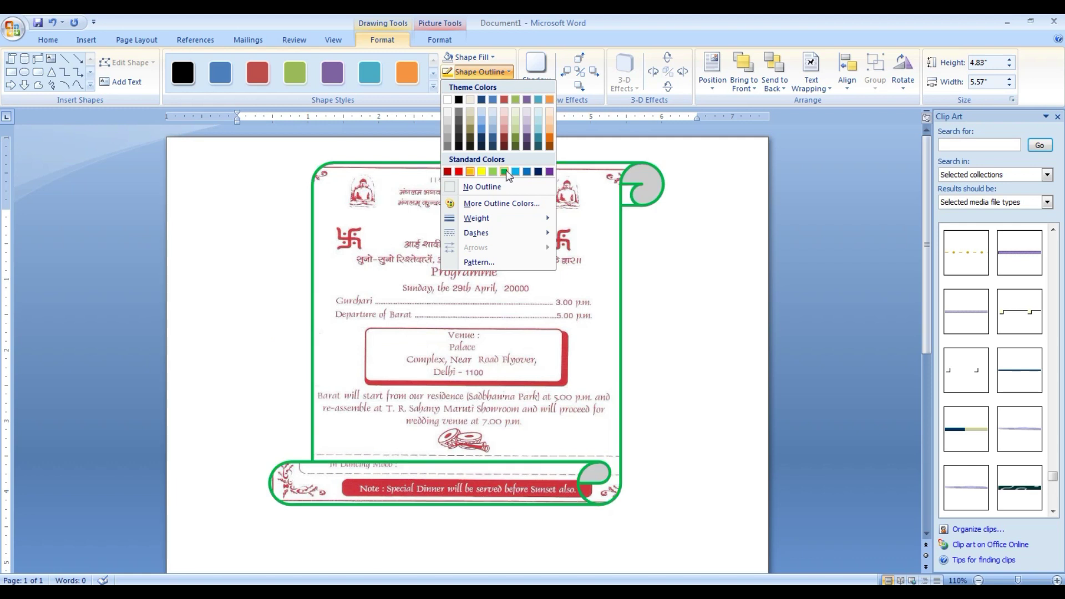
{"action": "left_click", "coordinate": [460, 173]}
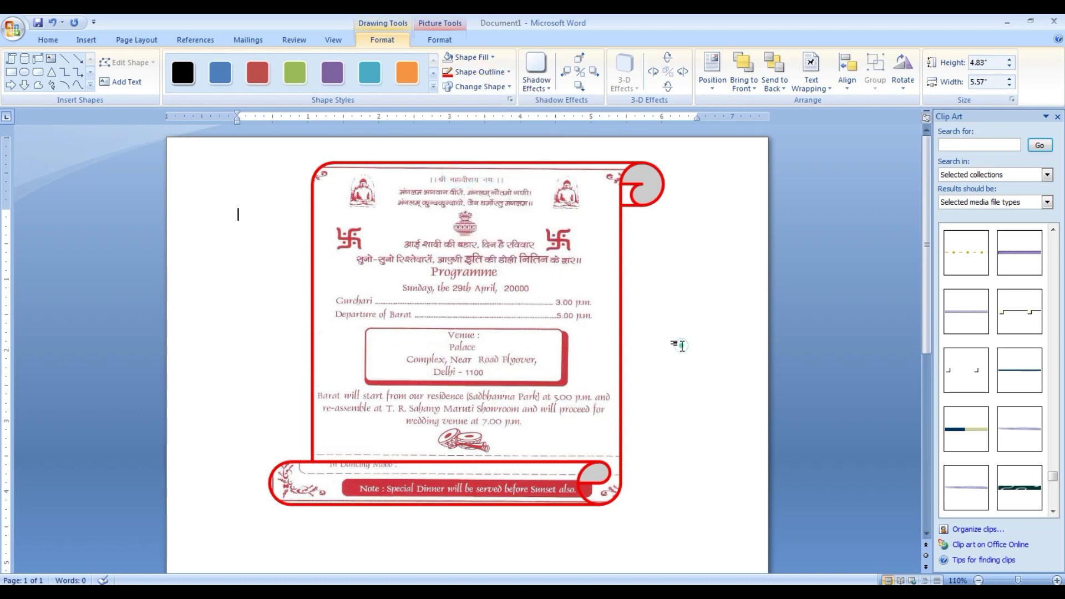
Copy the red-outlined scroll shape.
{"action": "left_click", "coordinate": [675, 341]}
{"action": "left_click", "coordinate": [598, 287]}
{"action": "right_click", "coordinate": [598, 288]}
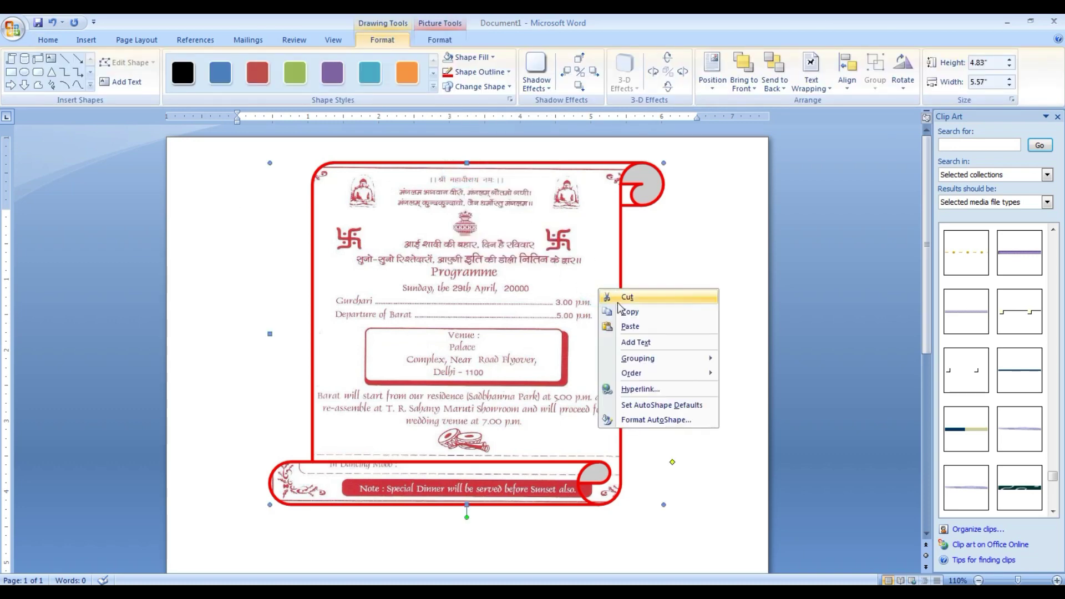
{"action": "left_click", "coordinate": [630, 311]}
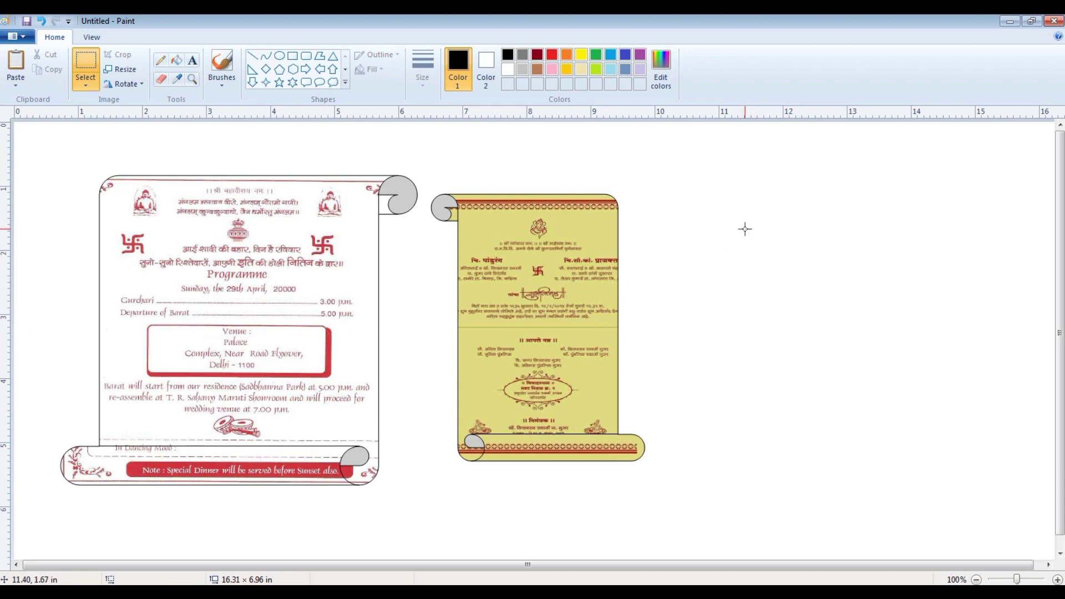
Paste the red-outlined scroll into Paint and move it right of the yellow card.
{"action": "right_click", "coordinate": [744, 228]}
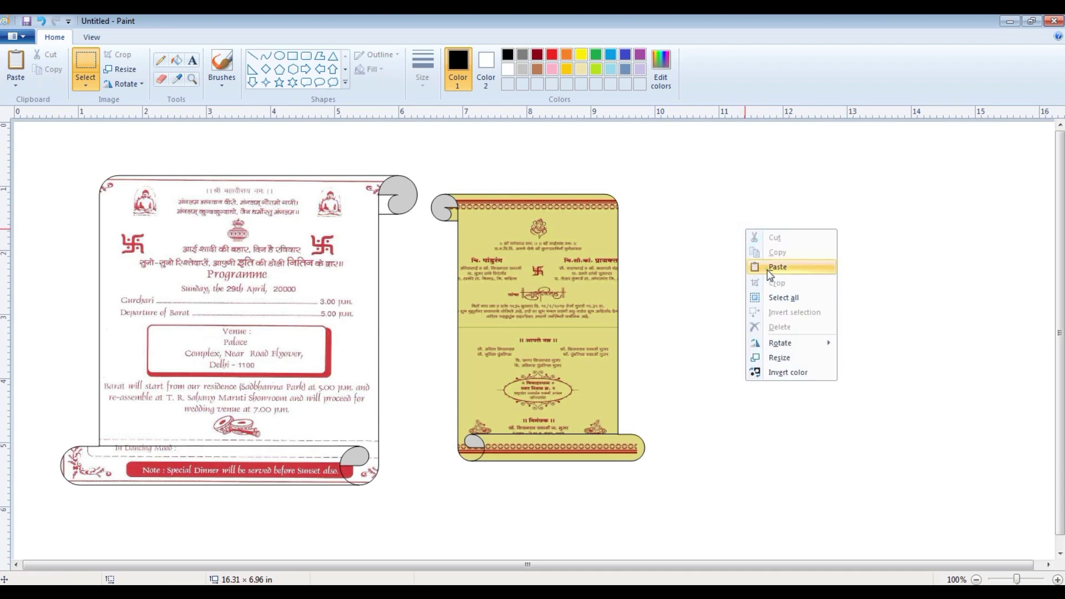
{"action": "left_click", "coordinate": [770, 275]}
{"action": "left_click_drag", "start_coordinate": [285, 273], "coordinate": [940, 317]}
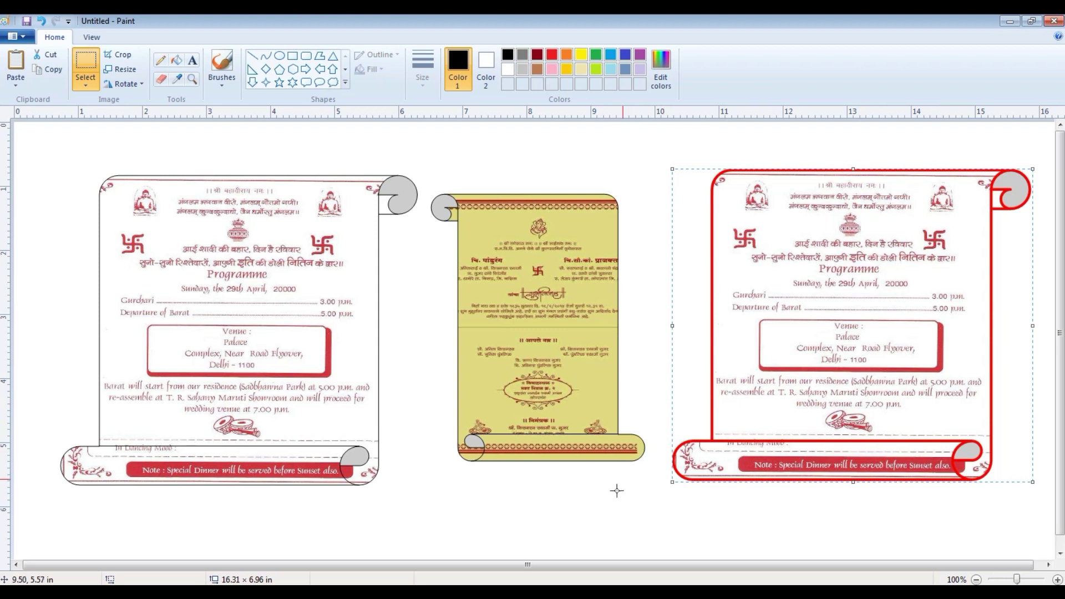